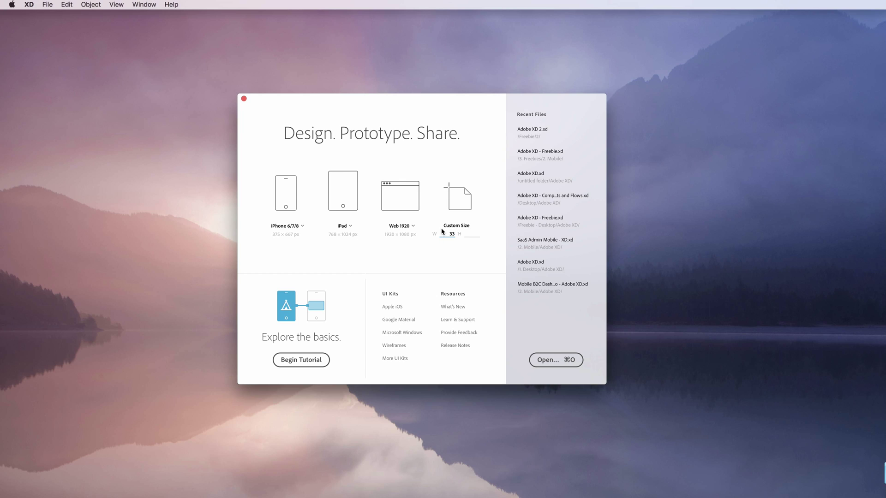
Step: Create a new 768 × 1024 iPad document and select its iPad – 1 artboard
text(9)
key(Return)
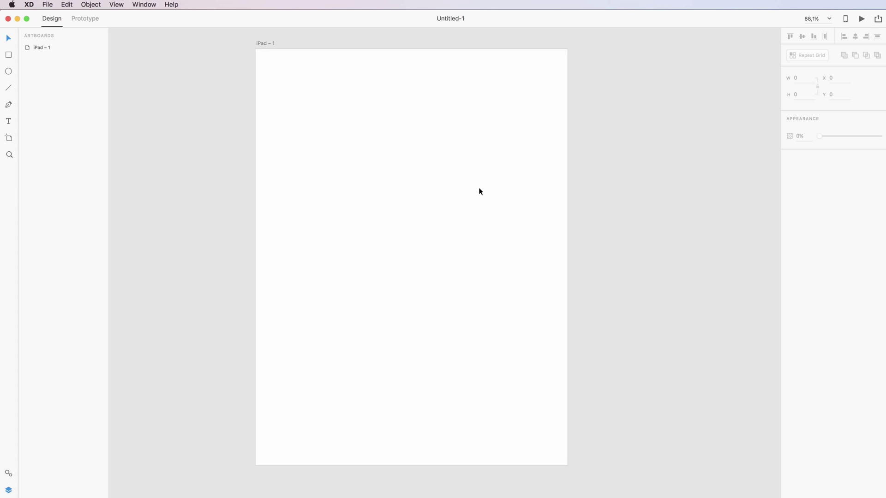
click(402, 143)
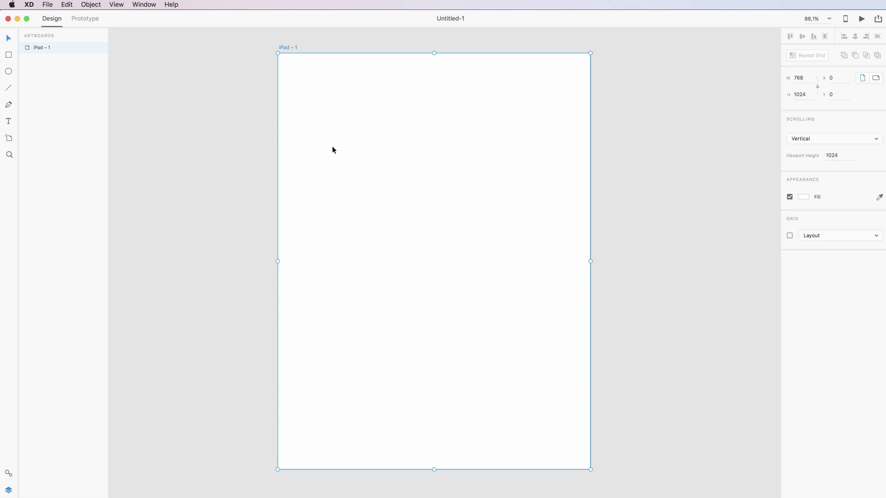
scroll(276, 59, up, 1)
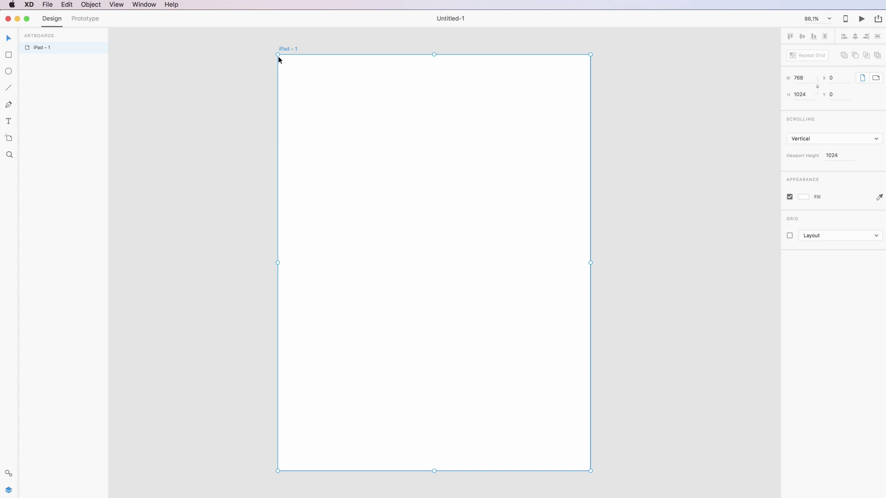
scroll(283, 284, up, 1)
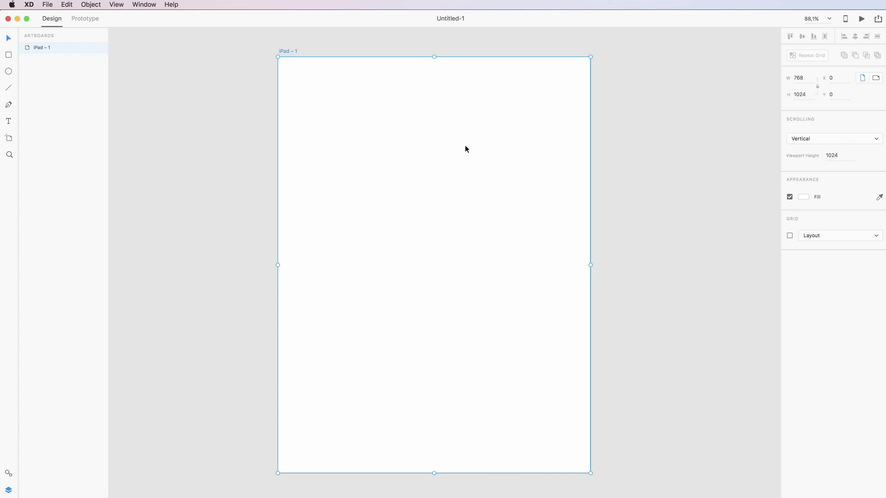
scroll(416, 244, left, 1)
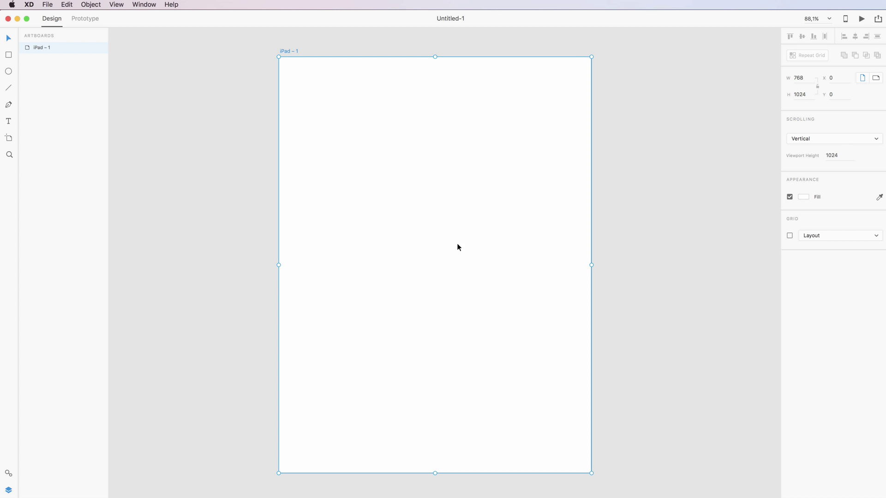
scroll(450, 232, down, 1)
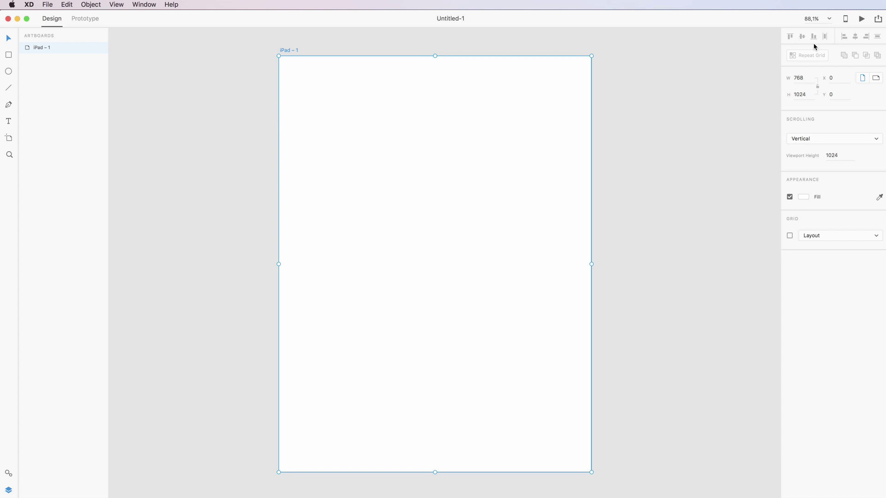
scroll(814, 48, down, 1)
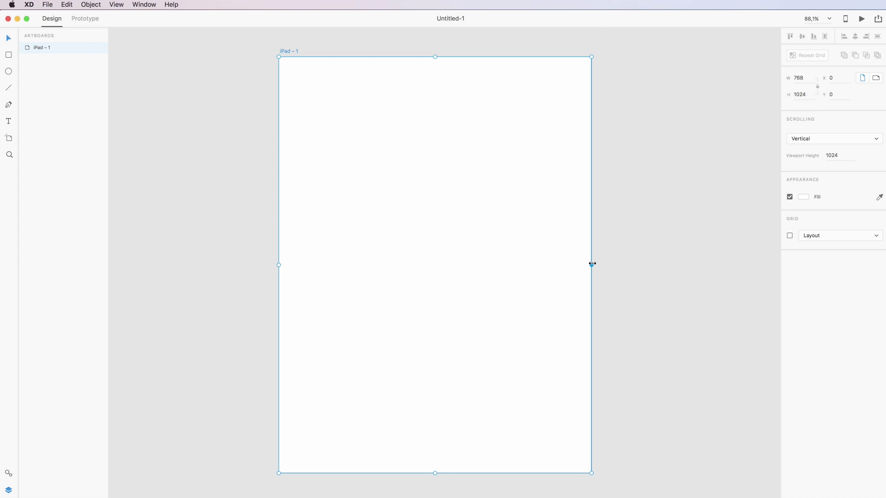
drag(591, 264, 669, 256)
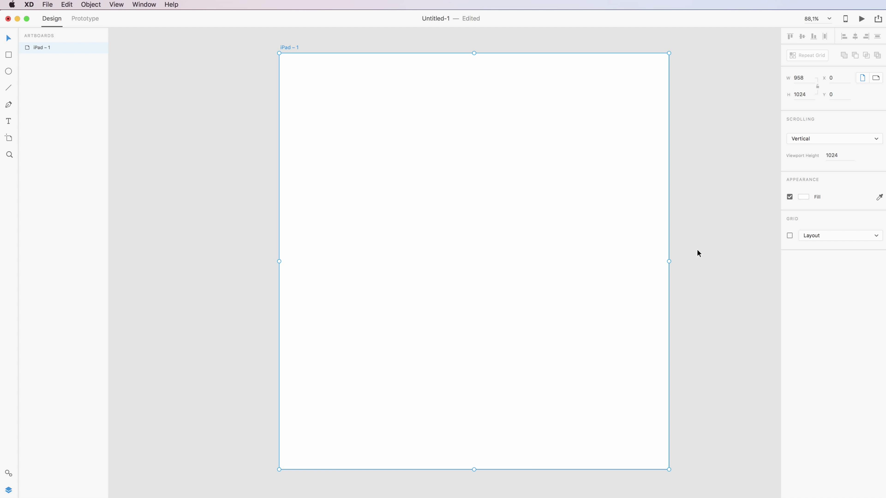
drag(669, 260, 589, 261)
key(super+z)
key(super+z)
key(super+z)
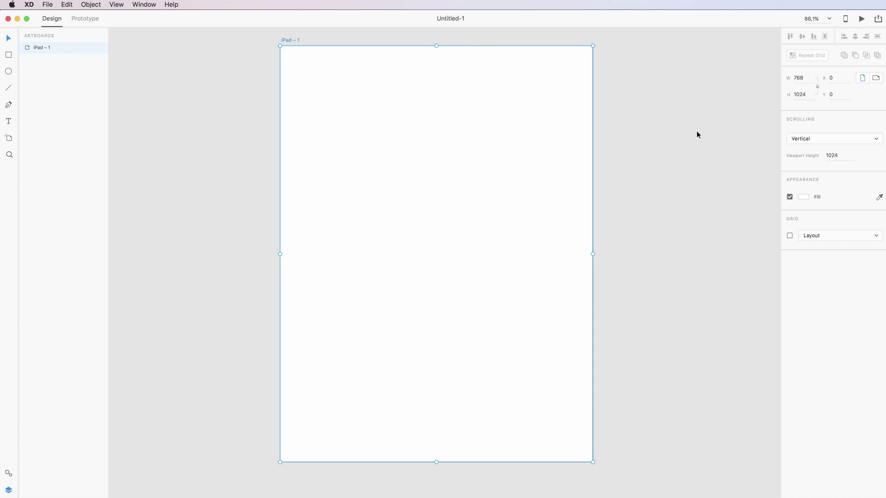
Step: Set the iPad artboard's width to 1200 and height to 500
click(800, 78)
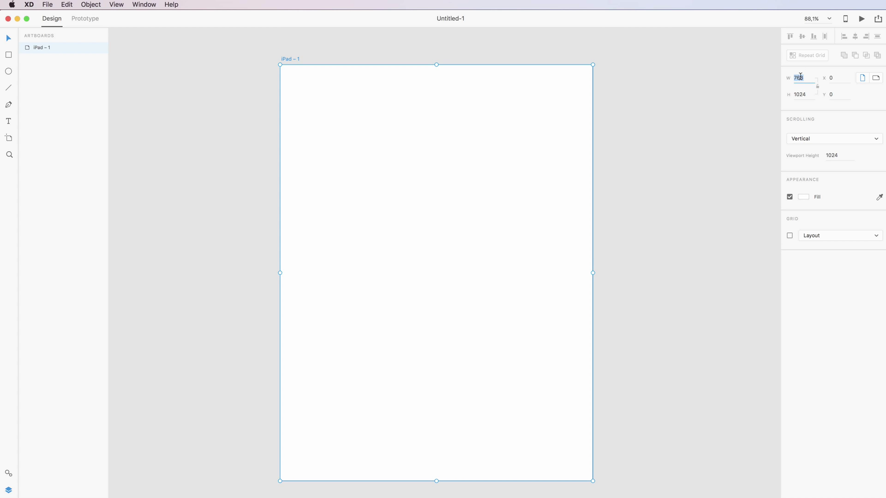
text(1200)
key(Return)
scroll(644, 163, right, 5)
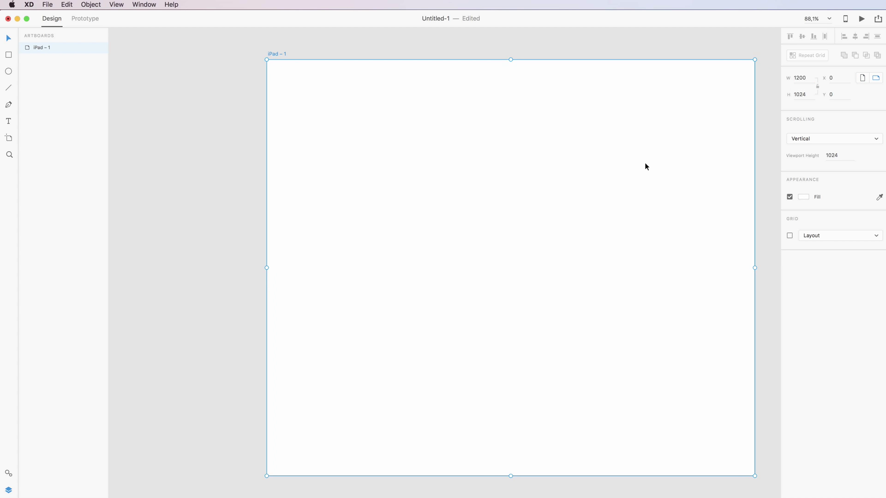
scroll(645, 163, down, 2)
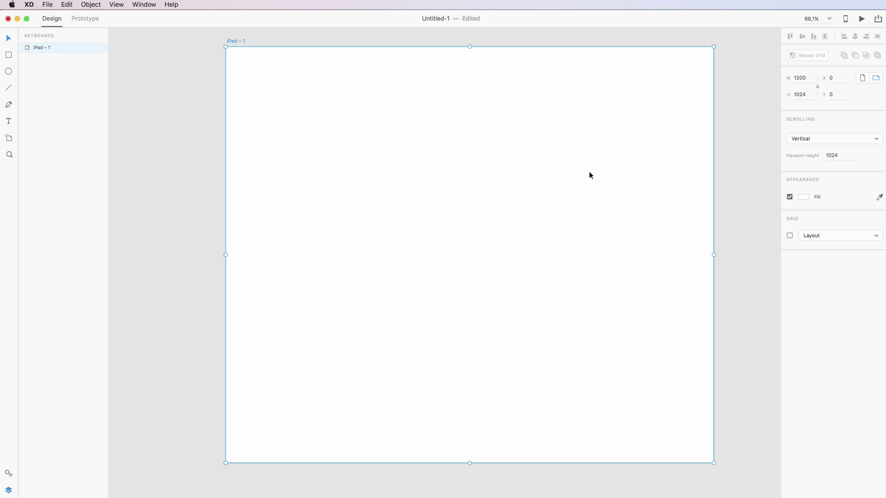
click(802, 94)
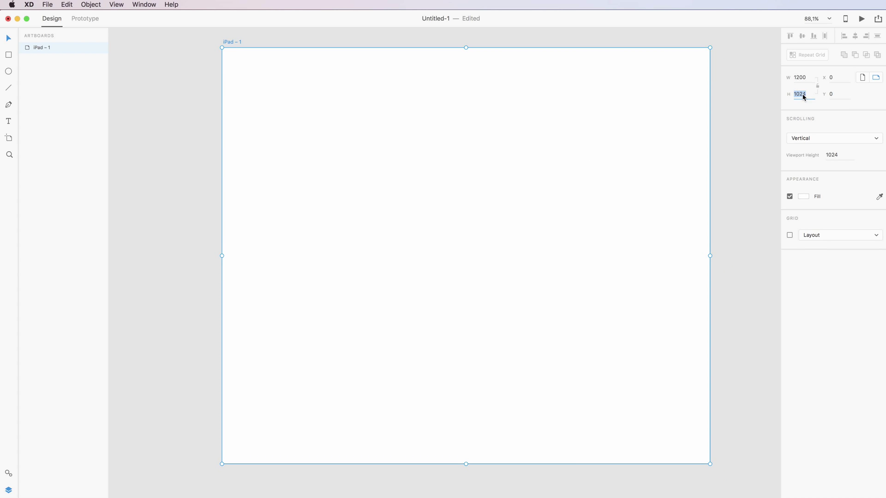
text(500)
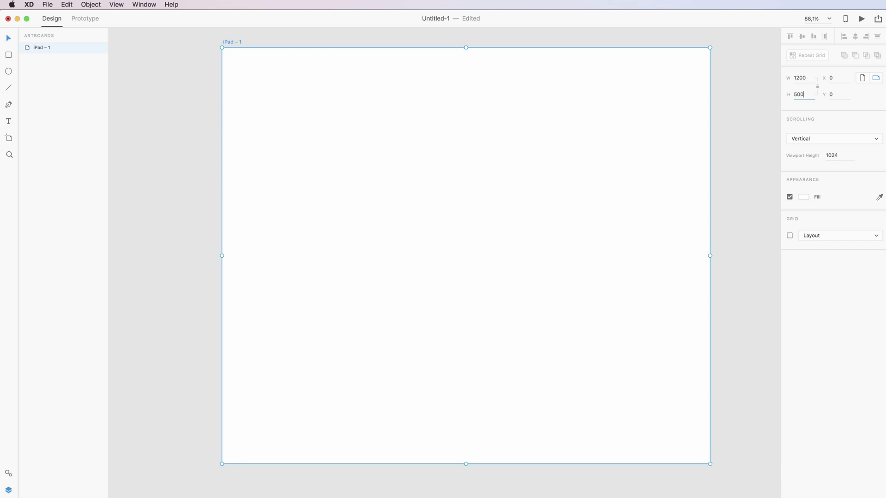
key(Return)
scroll(656, 200, up, 2)
Step: Try a proportional resize, undo it, then resize the artboard freely to 977 × 828
click(657, 200)
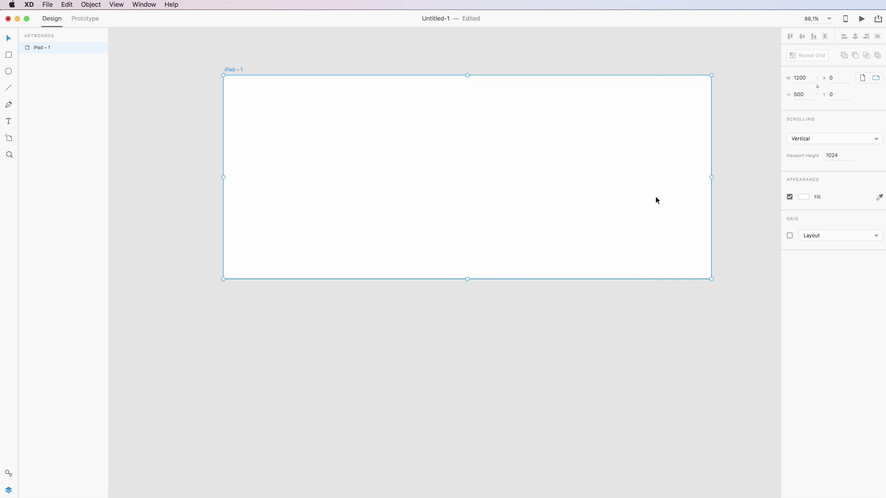
click(818, 89)
drag(710, 279, 634, 240)
key(super+z)
click(818, 87)
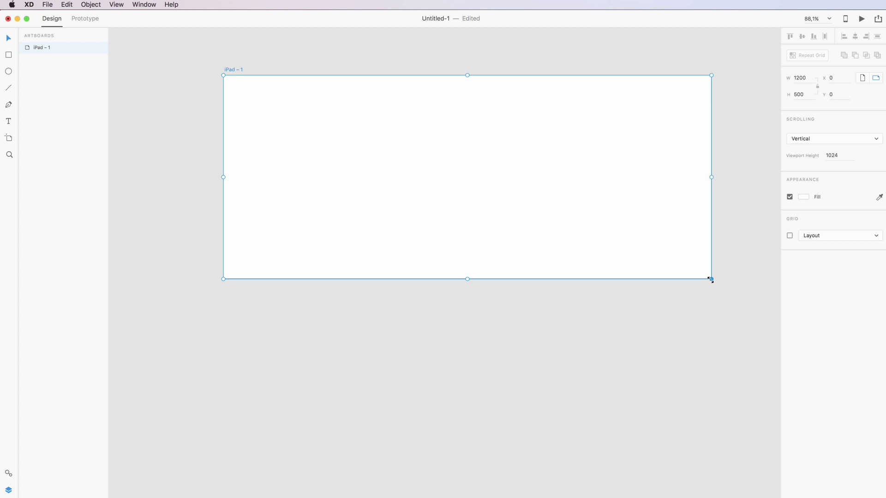
drag(711, 280, 621, 411)
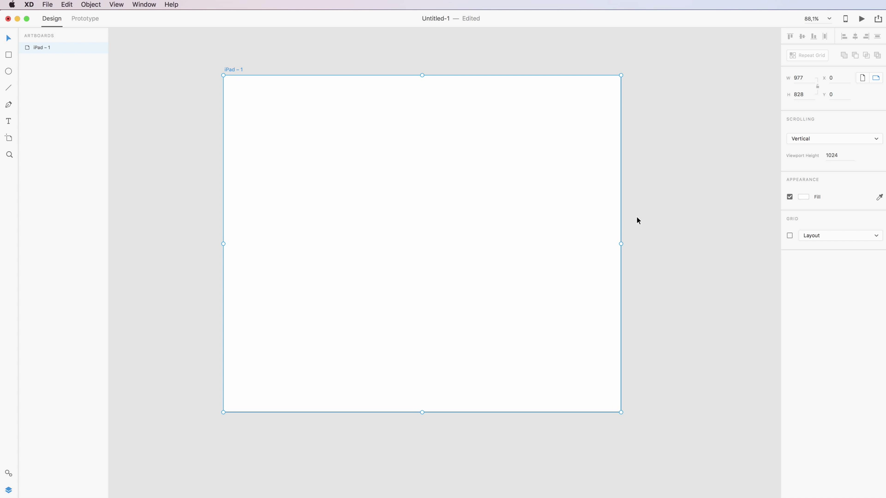
scroll(634, 250, up, 3)
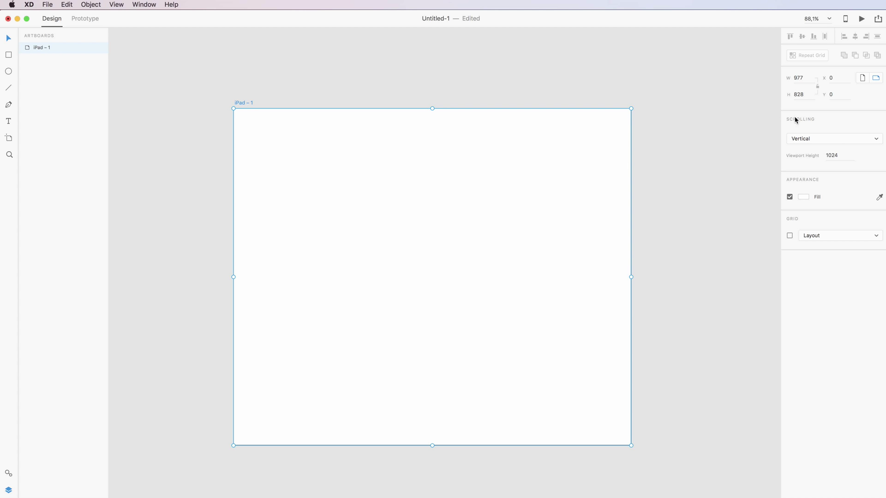
click(809, 138)
click(831, 115)
click(788, 197)
click(806, 199)
drag(711, 164, 700, 148)
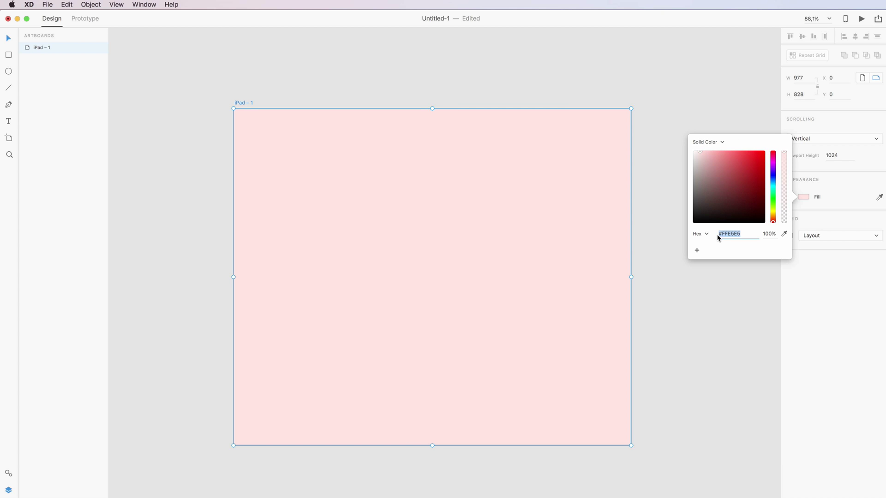
click(740, 234)
drag(742, 234, 724, 234)
click(706, 233)
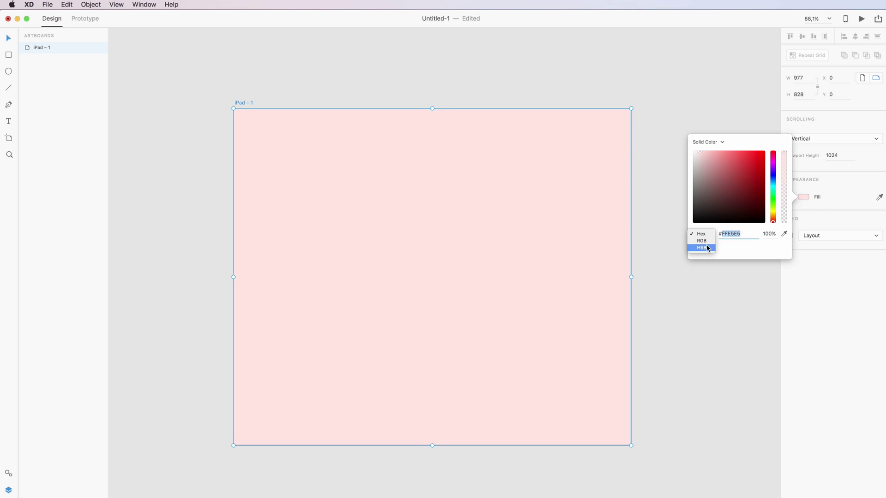
click(708, 240)
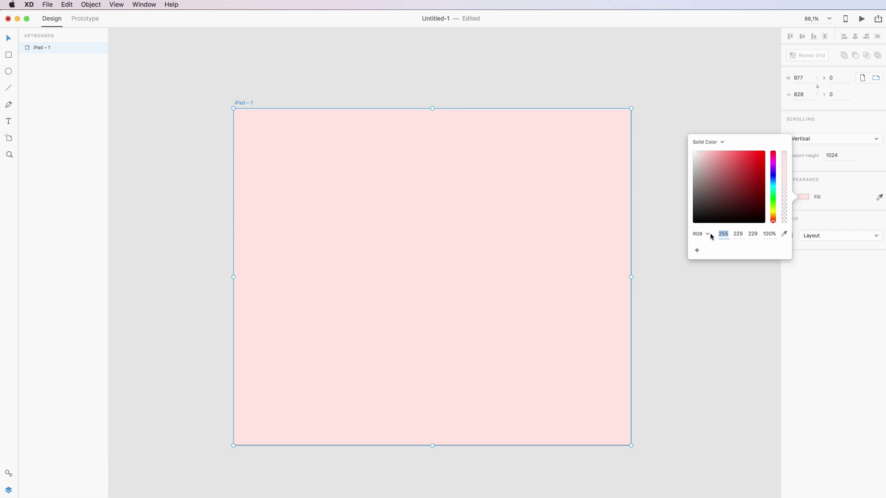
click(709, 236)
click(709, 242)
click(708, 234)
click(701, 220)
click(812, 189)
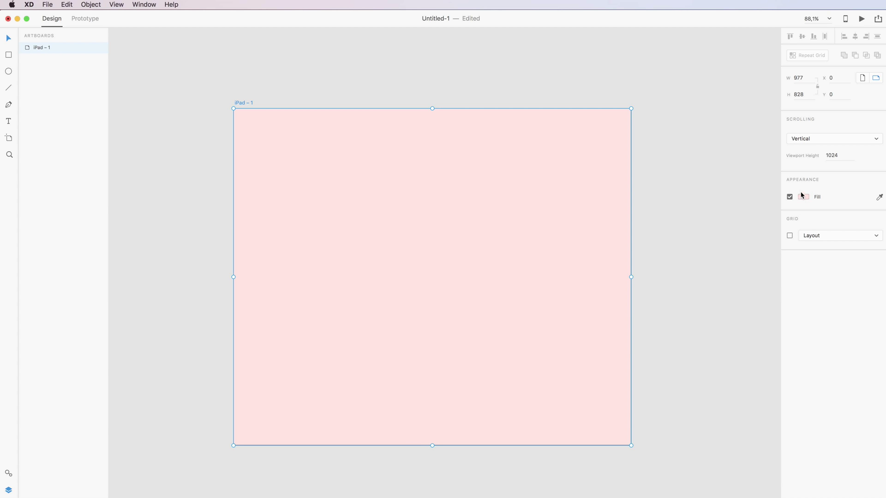
click(802, 197)
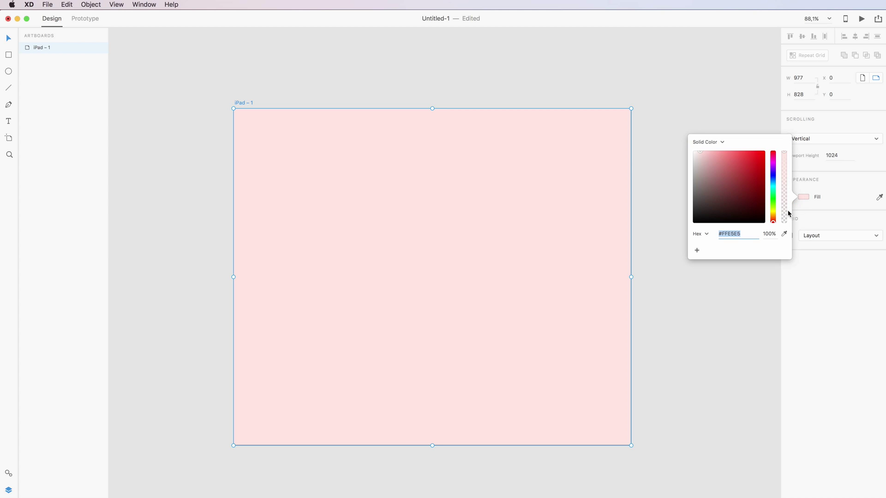
text(FFFFFF)
key(Return)
click(820, 187)
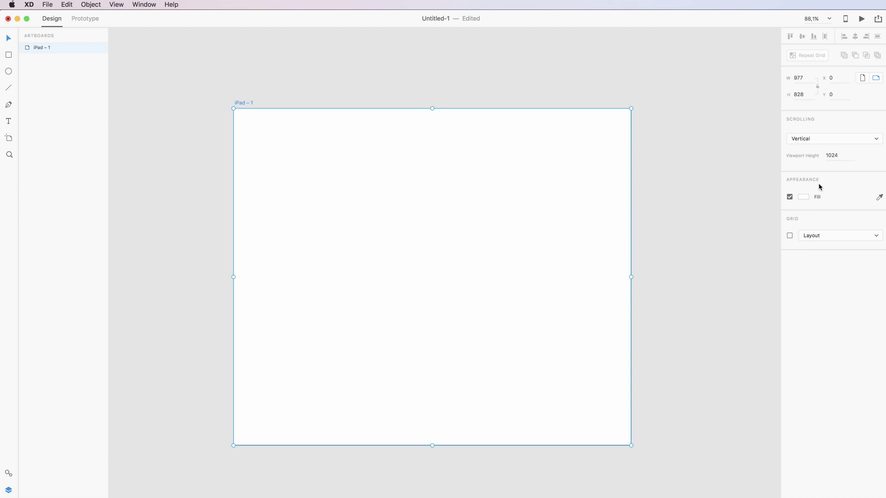
click(879, 197)
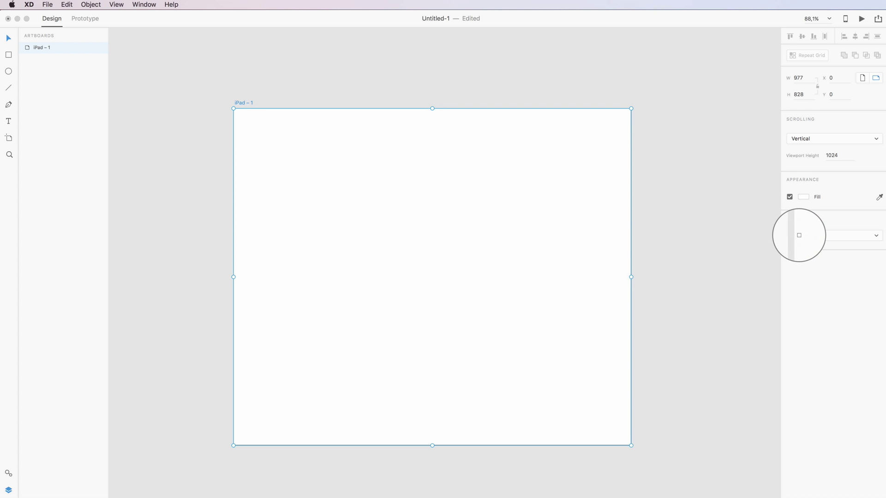
click(799, 237)
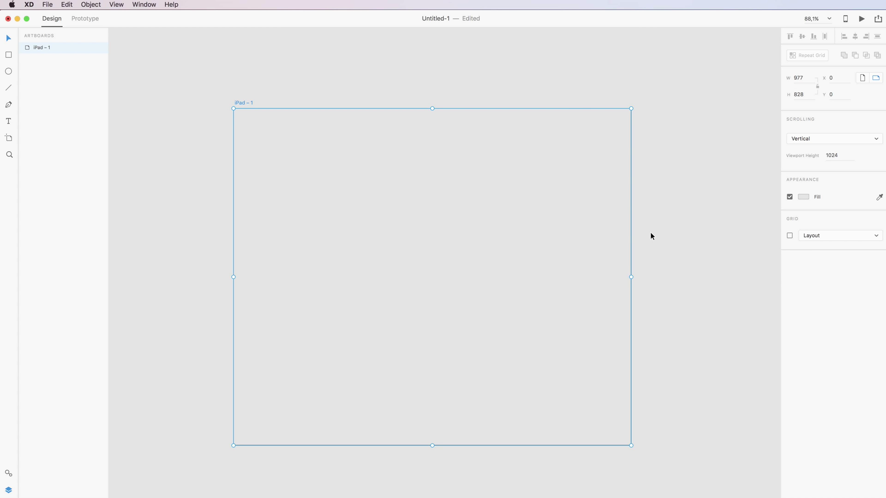
key(super+z)
click(666, 208)
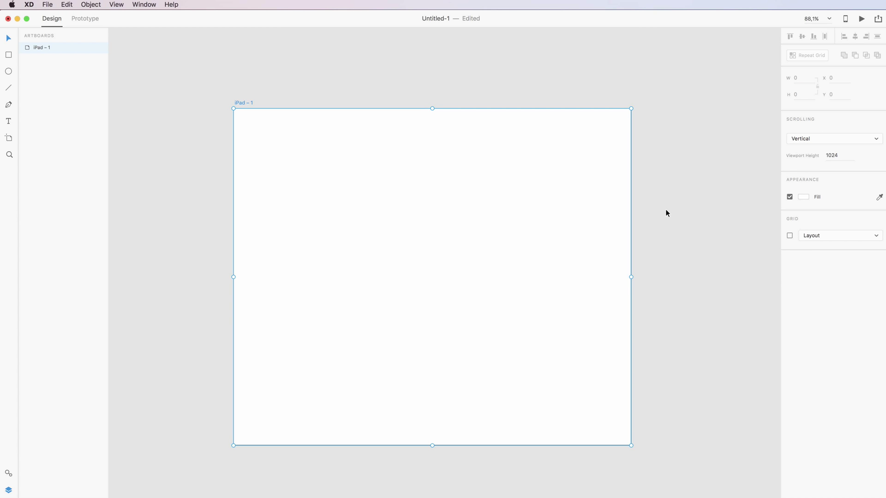
click(563, 148)
click(8, 38)
click(193, 108)
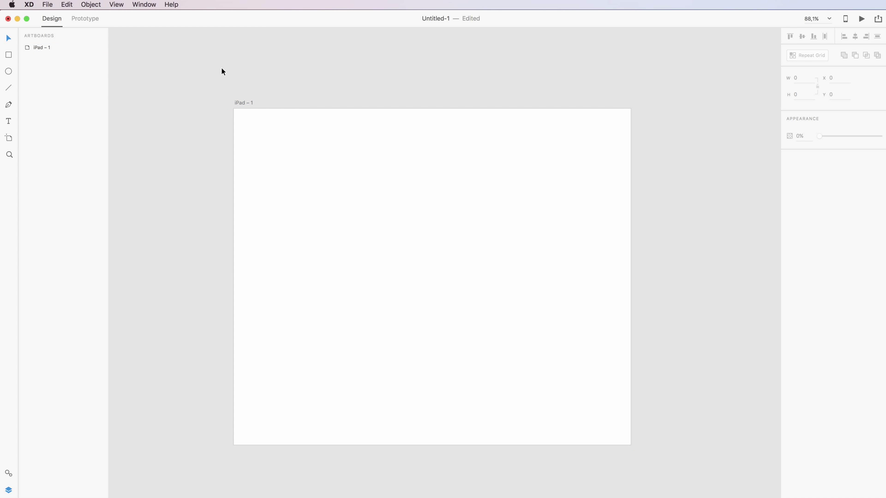
Step: Draw a rectangle in the upper left of the iPad artboard
drag(204, 79, 620, 312)
scroll(428, 184, up, 2)
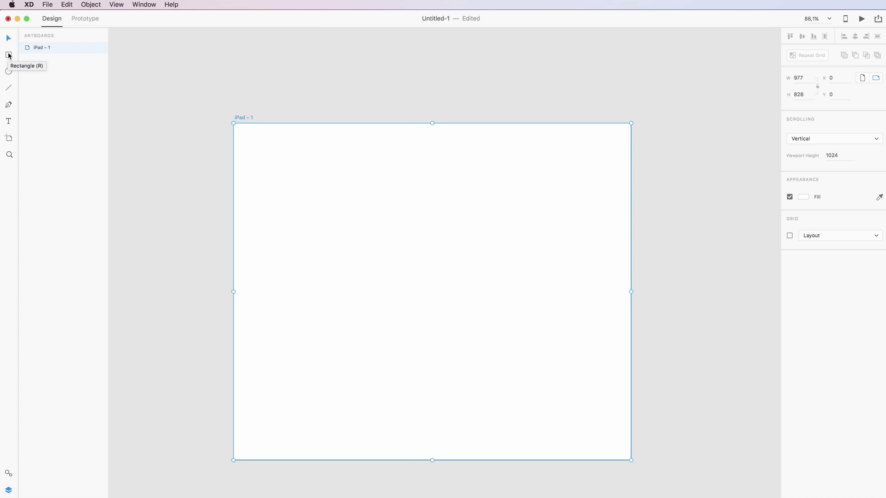
click(9, 55)
drag(260, 157, 344, 228)
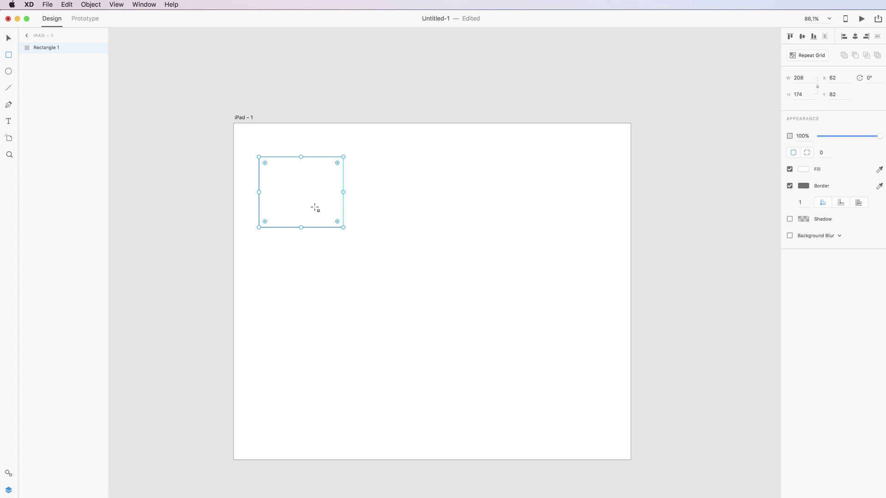
Step: Move and enlarge the rectangle to 254 × 197 at X 62, Y 157
click(365, 179)
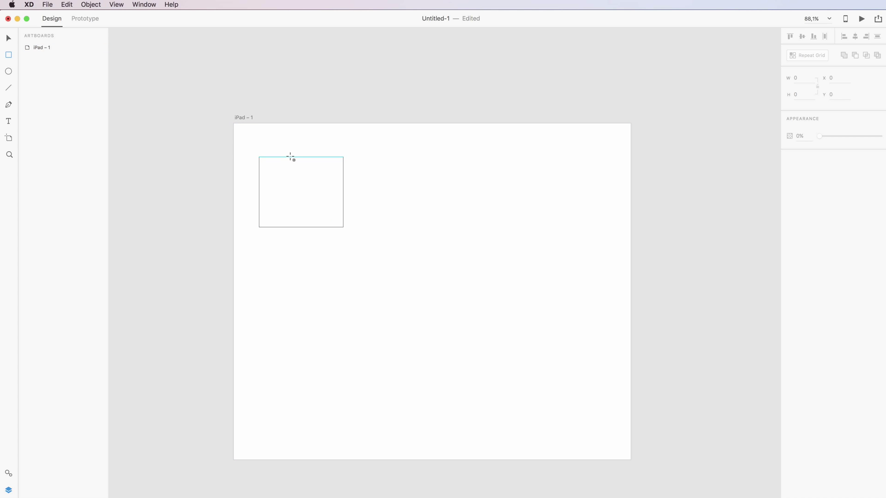
click(338, 191)
drag(300, 181, 363, 187)
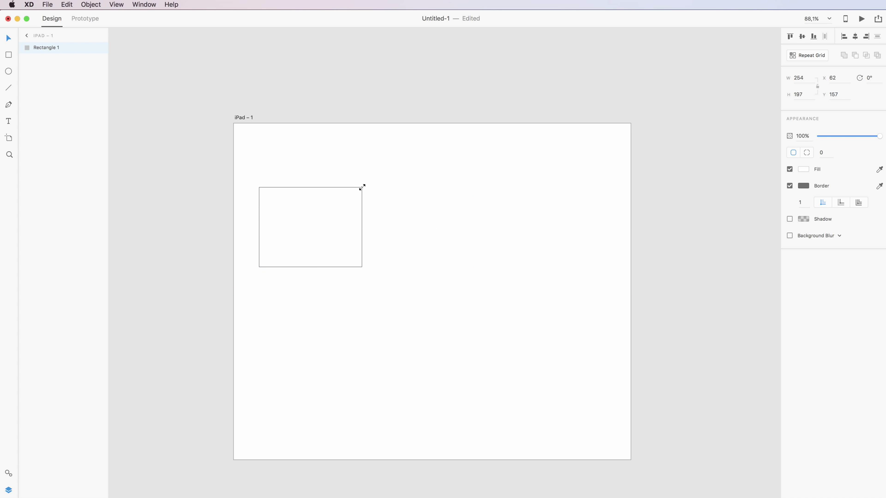
click(416, 196)
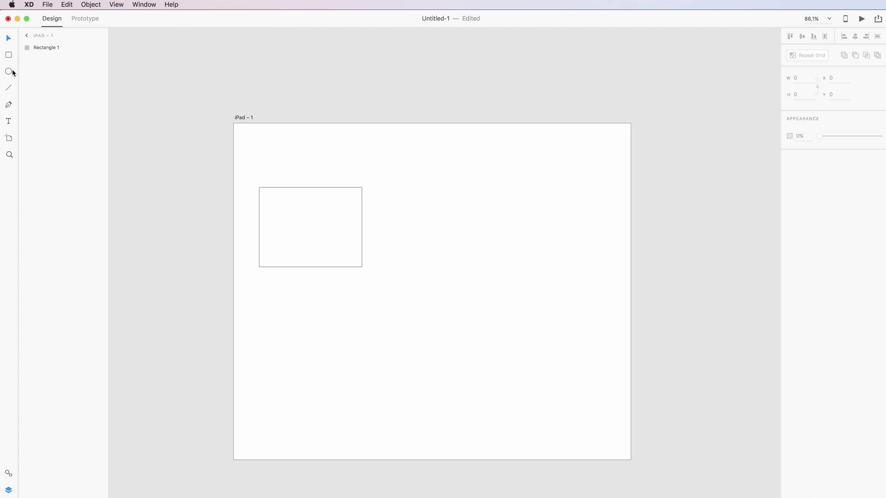
Step: Add a small circle, three straight lines and a flowing curved pen path, Path 1
mouse_move(408, 207)
mouse_down()
mouse_move(504, 312)
mouse_move(511, 317)
mouse_move(496, 301)
mouse_move(595, 379)
mouse_move(447, 251)
mouse_up()
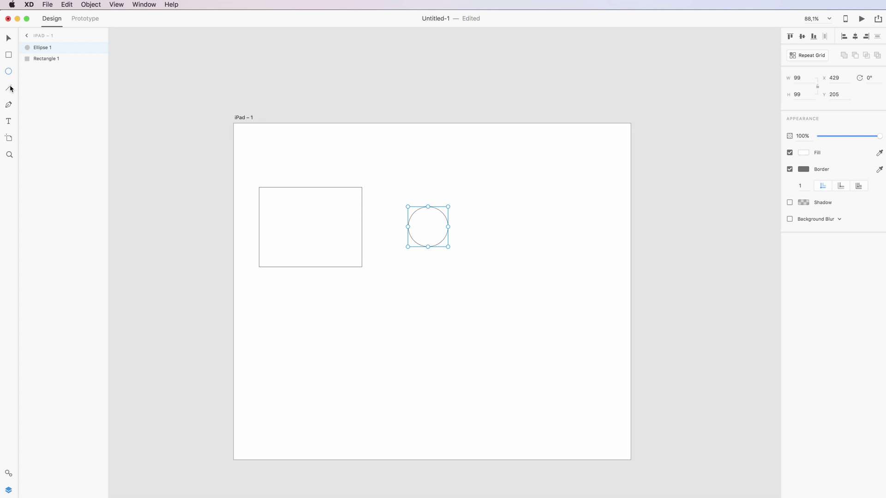
mouse_move(377, 155)
mouse_down()
mouse_move(511, 183)
mouse_move(511, 243)
mouse_move(447, 311)
mouse_move(518, 360)
mouse_move(559, 366)
mouse_up()
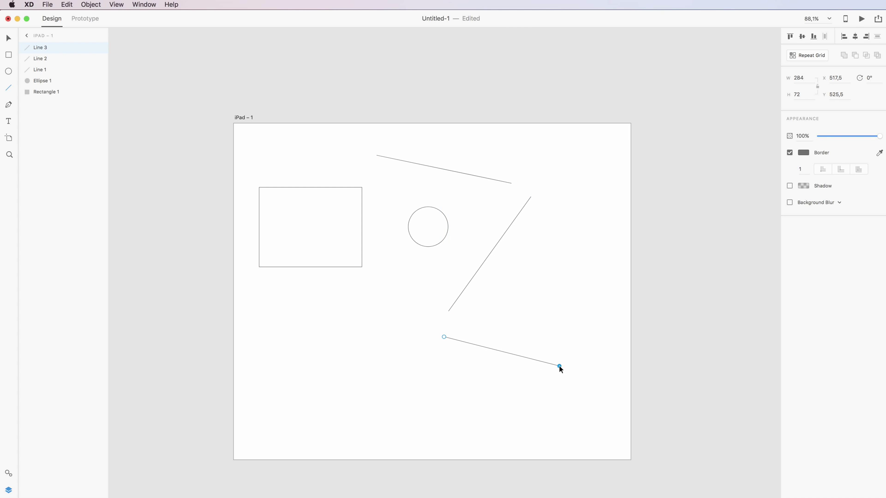
click(9, 105)
click(337, 317)
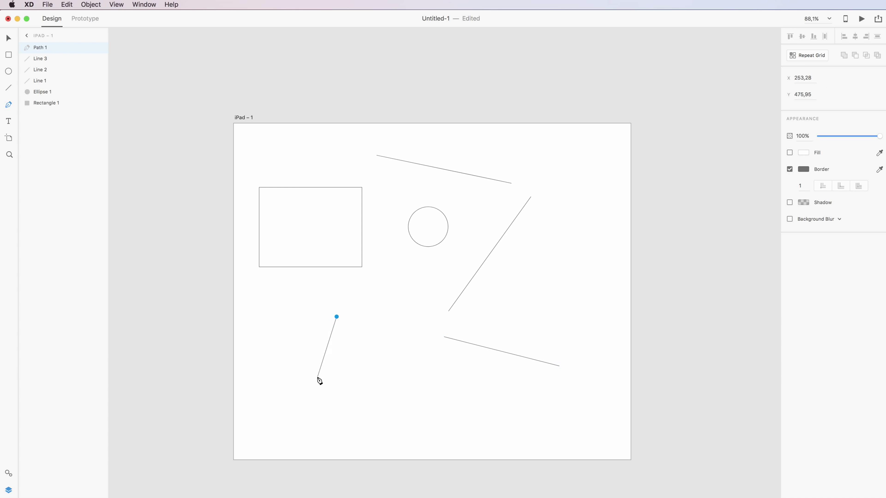
drag(318, 378, 339, 409)
drag(386, 386, 414, 353)
drag(385, 298, 360, 279)
drag(441, 264, 468, 277)
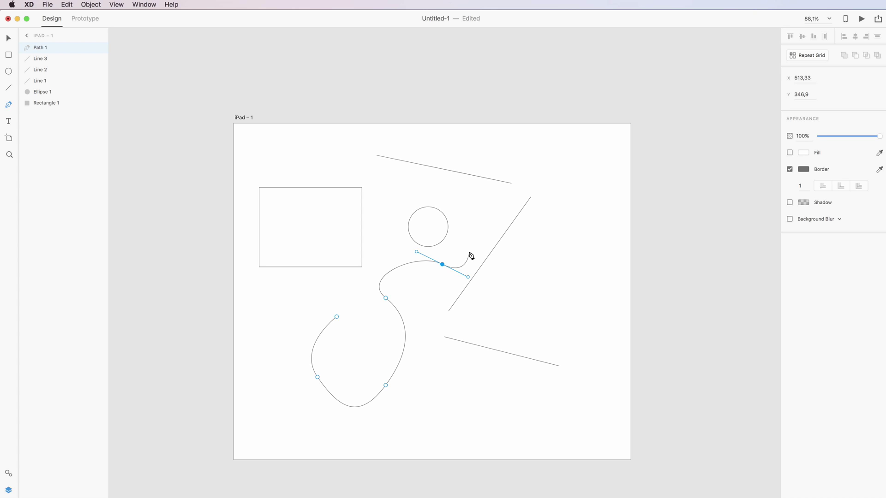
key(Escape)
Step: Add a text area near the artboard's top right reading 'JBJHBJBJHBJH'
click(9, 122)
drag(476, 144, 612, 179)
text(JBJHBJBJHBJH)
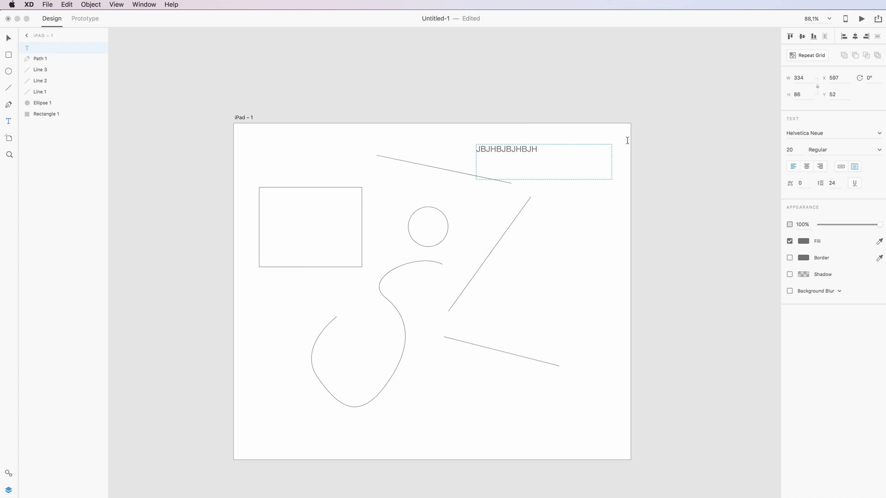
key(Escape)
Step: Set the text to the Herr Von Muellerhoff font at size 40
click(880, 134)
click(881, 135)
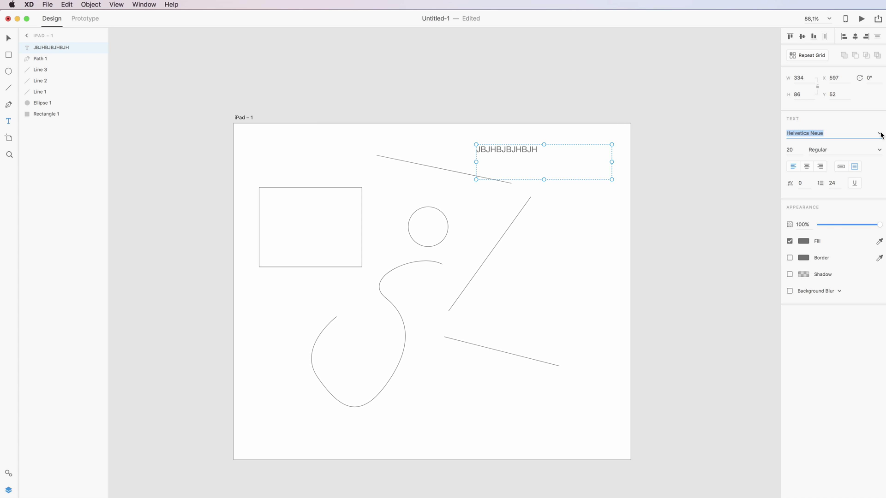
click(880, 134)
click(837, 192)
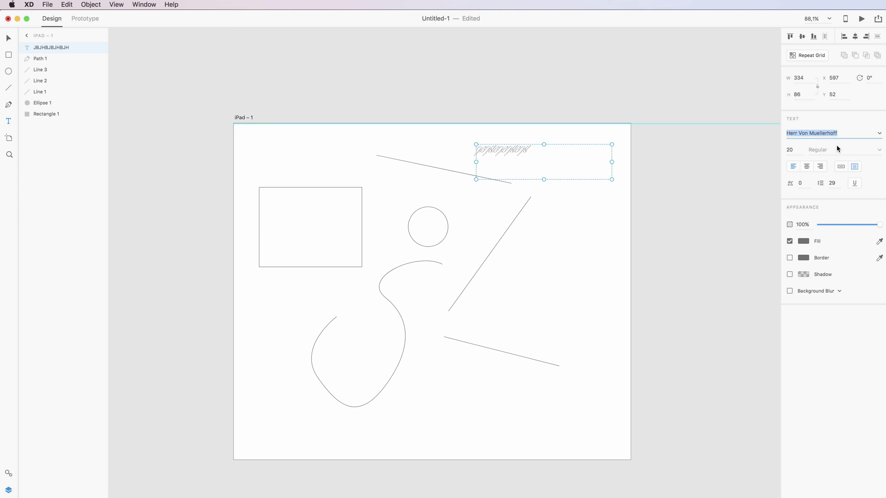
click(798, 149)
text(50)
key(Return)
text(40)
key(Return)
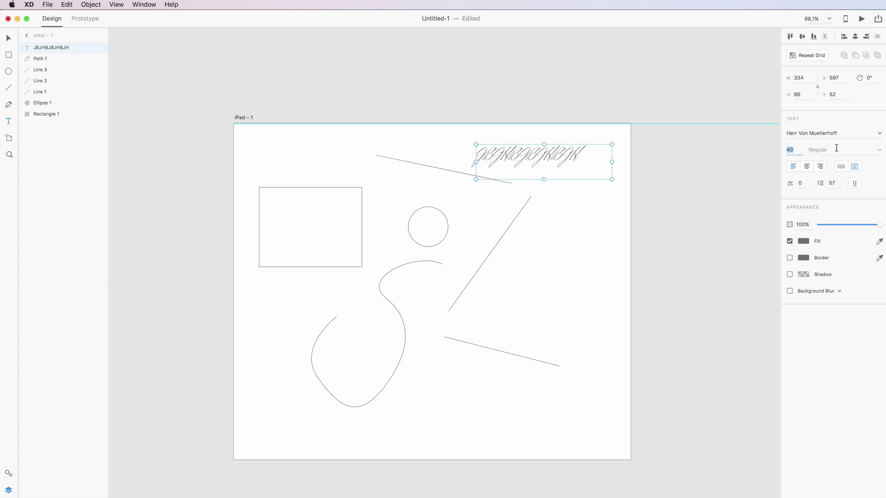
Step: Right-align the text and set its character spacing to 210
click(806, 167)
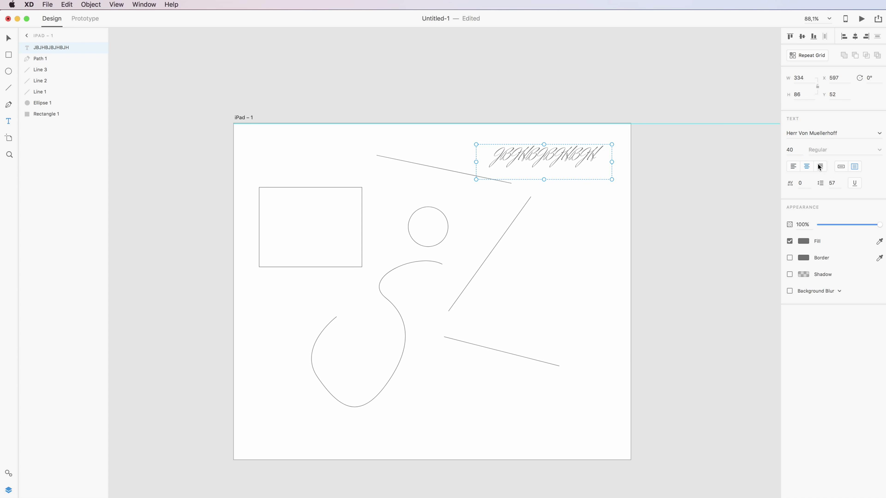
click(820, 166)
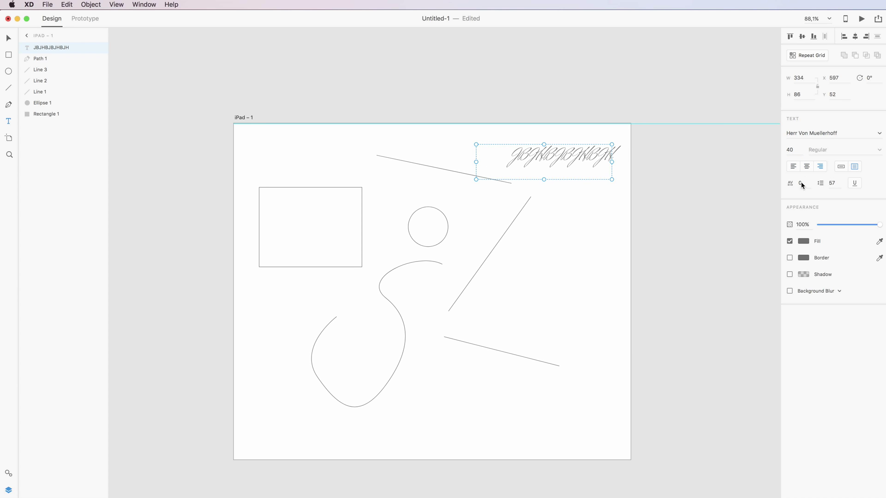
click(798, 183)
key(shift+Up)
key(shift+Up)
key(shift+Up)
key(shift+Up)
key(shift+Up)
key(shift+Up)
key(shift+Up)
key(shift+Up)
key(shift+Up)
key(shift+Up)
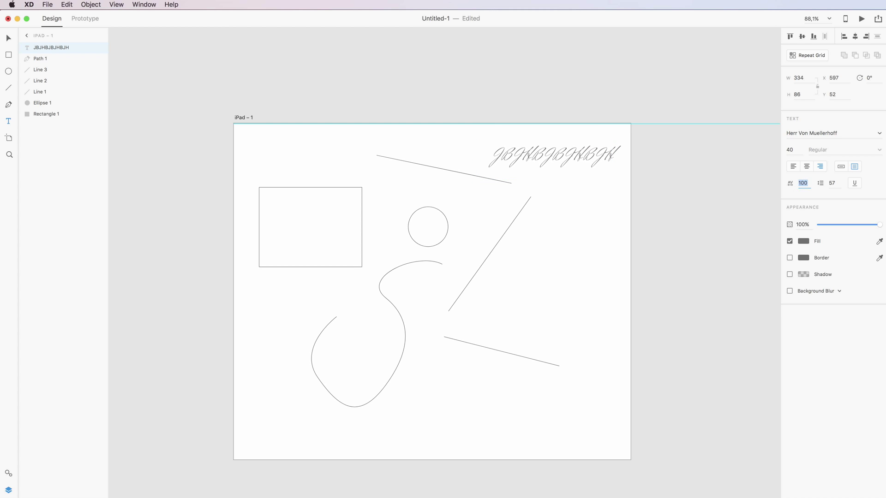
key(shift+Up)
key(shift+Up)
key(shift+Up)
key(shift+Up)
key(shift+Up)
key(shift+Up)
key(shift+Up)
key(shift+Up)
key(shift+Up)
key(shift+Up)
key(shift+Up)
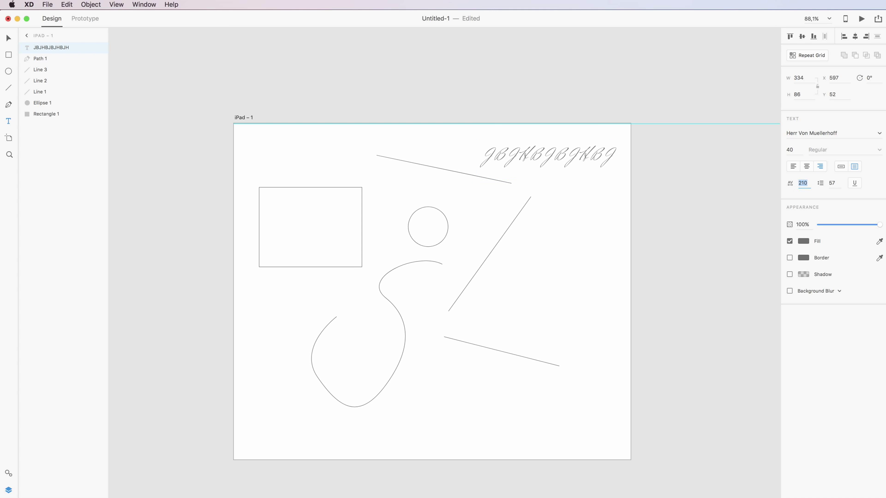
key(Return)
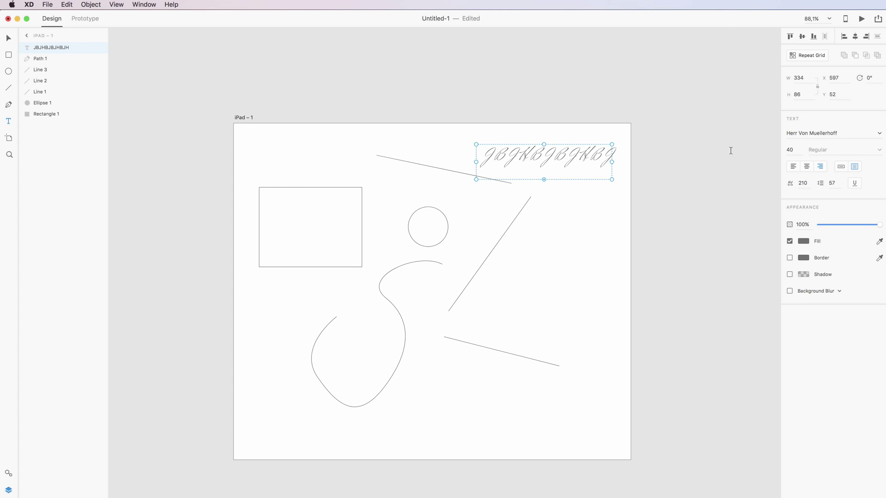
click(832, 184)
click(453, 117)
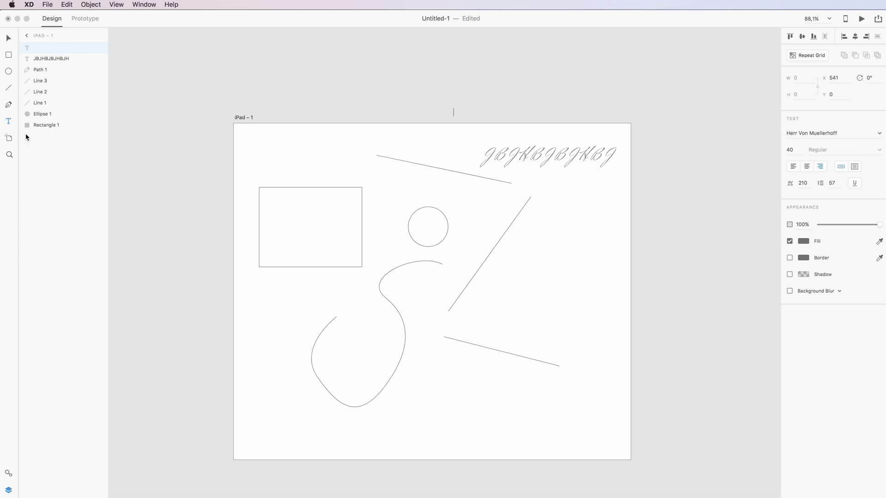
click(8, 40)
Step: Draw a wide blank Artboard – 1 just above the iPad artboard
scroll(190, 126, right, 2)
scroll(190, 125, up, 5)
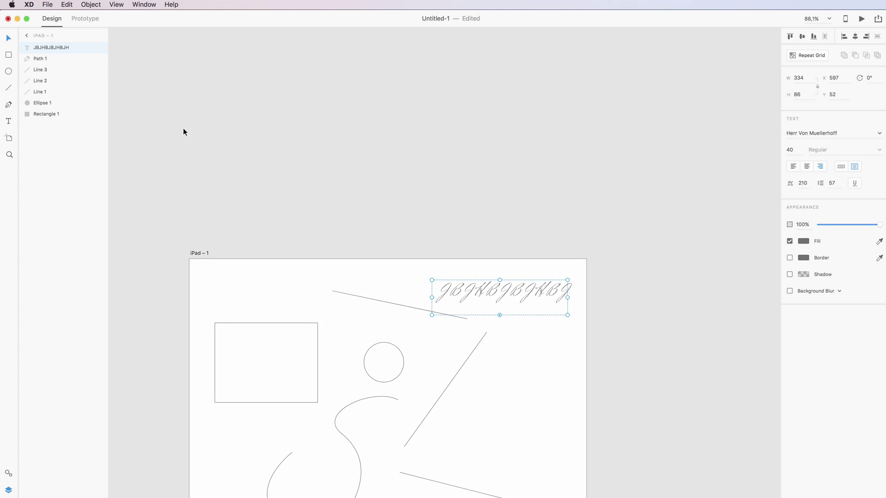
click(10, 139)
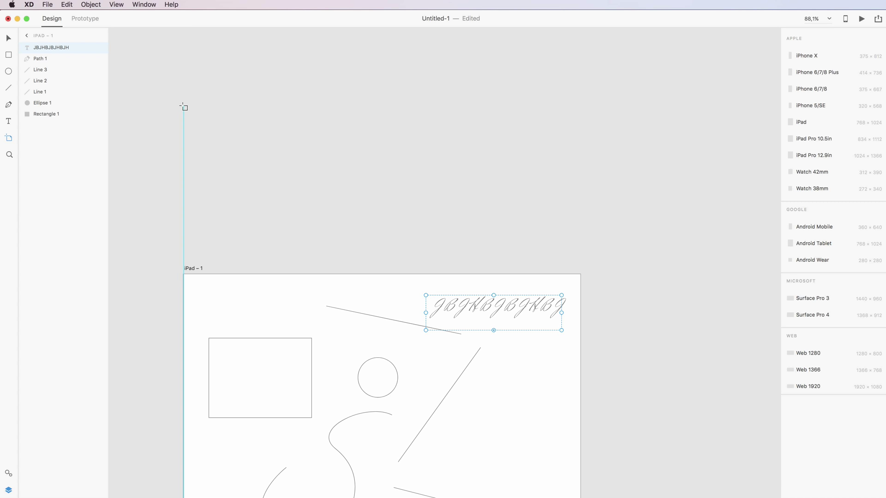
click(183, 107)
drag(183, 107, 579, 257)
key(Escape)
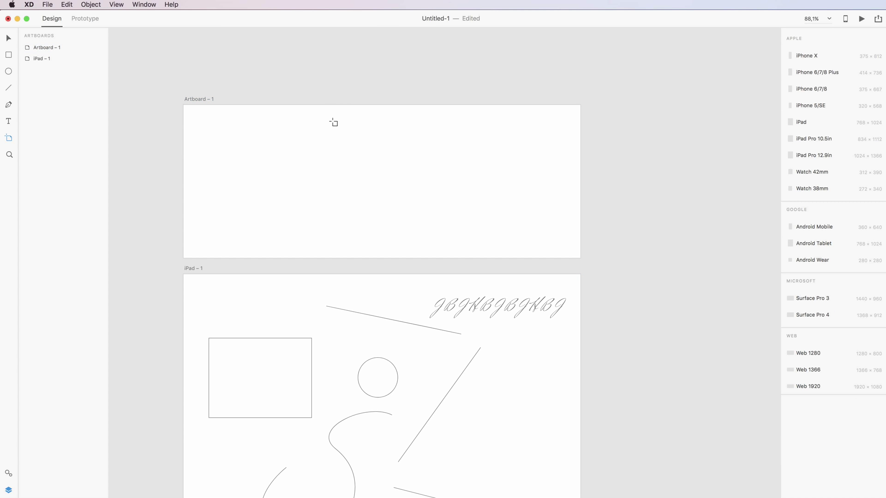
Step: Zoom in on the two artboards with the Zoom tool
scroll(301, 134, left, 3)
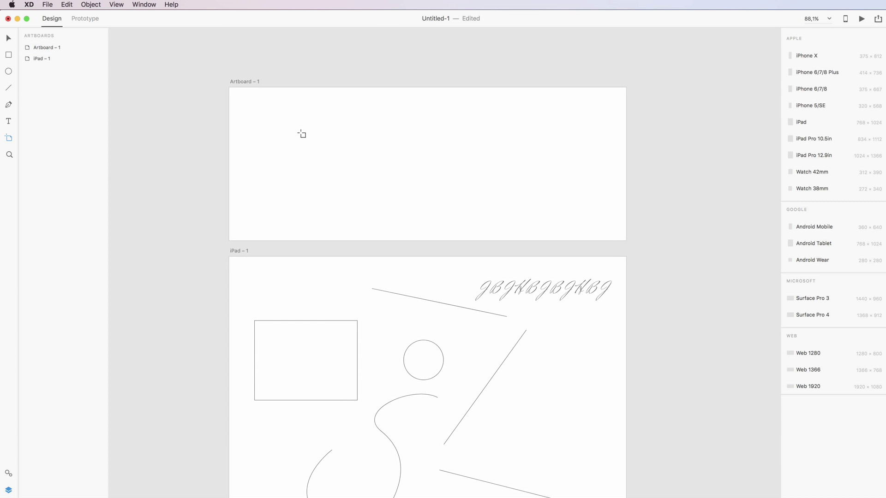
click(10, 155)
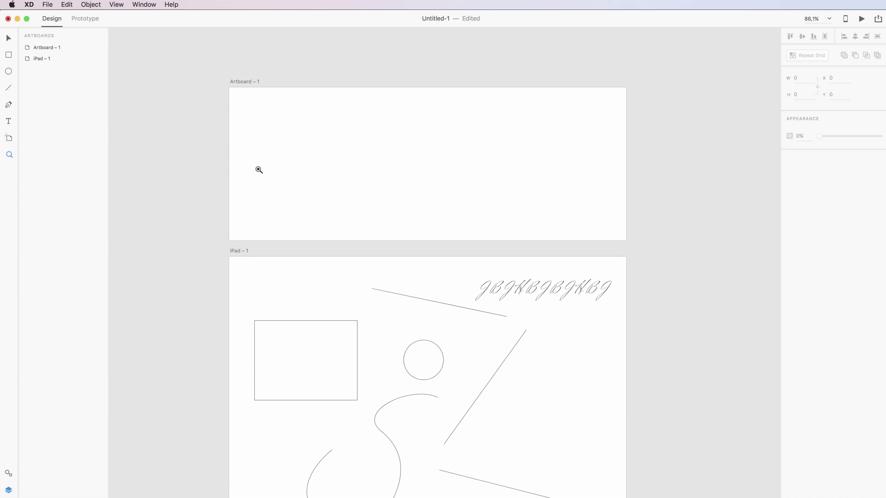
drag(257, 169, 688, 482)
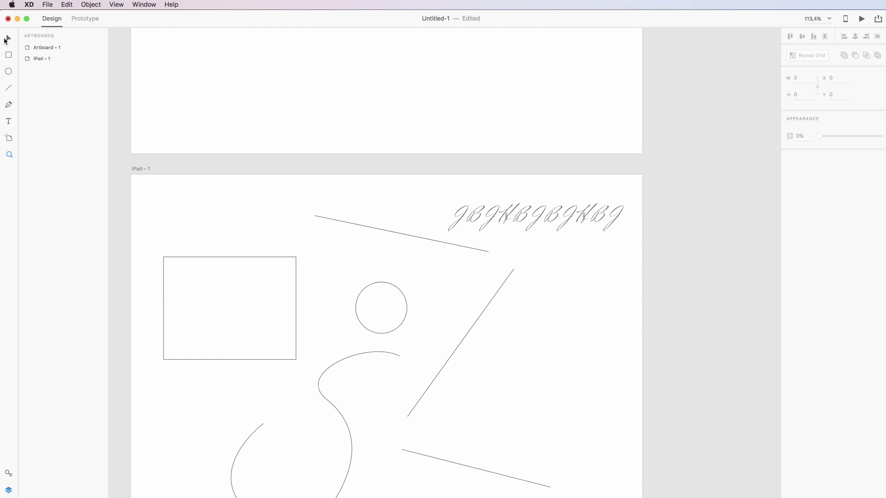
click(8, 39)
Step: Draw a small 277 × 297 Artboard – 2 left of the other artboards
scroll(207, 123, down, 5)
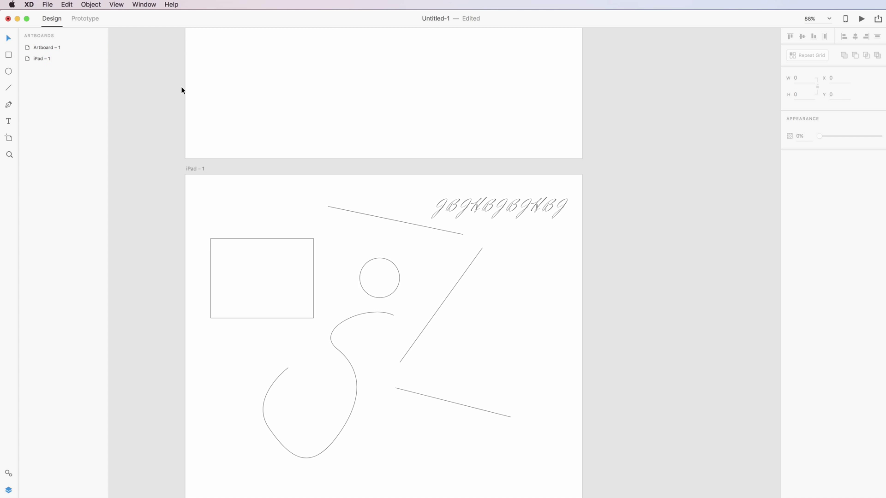
scroll(181, 90, up, 3)
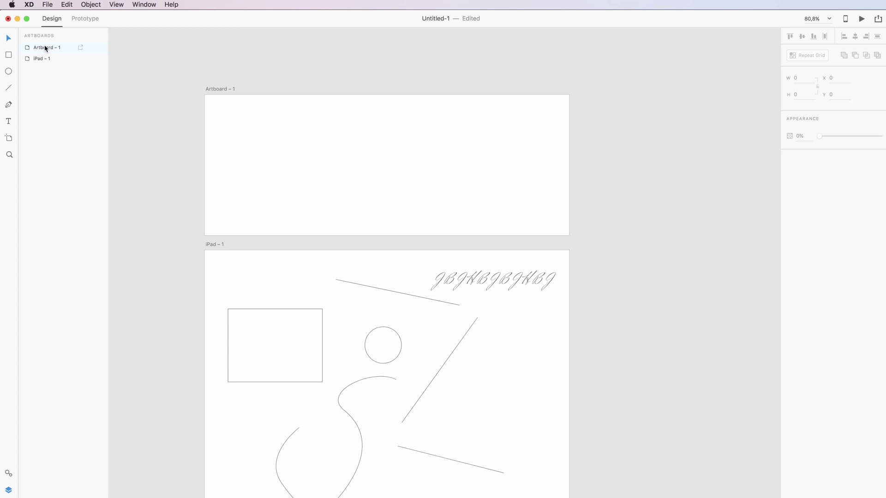
scroll(161, 104, left, 3)
scroll(161, 103, down, 2)
scroll(161, 107, down, 2)
scroll(161, 107, left, 1)
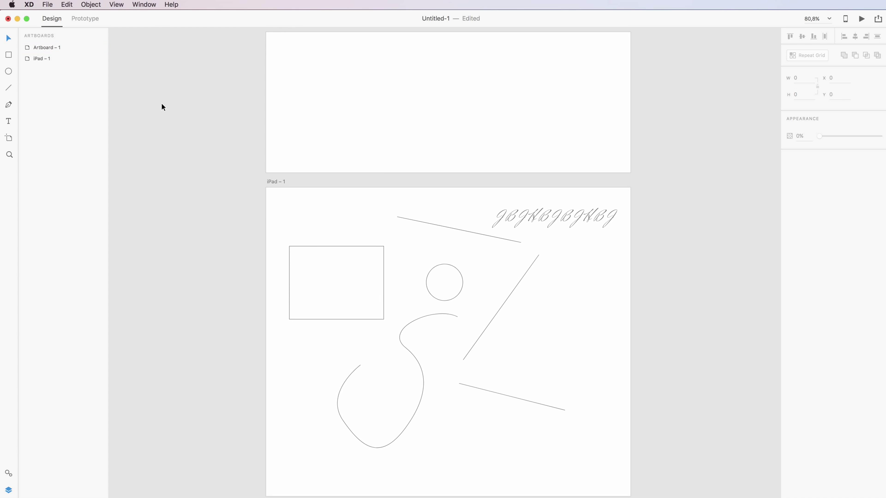
click(8, 137)
drag(152, 92, 251, 197)
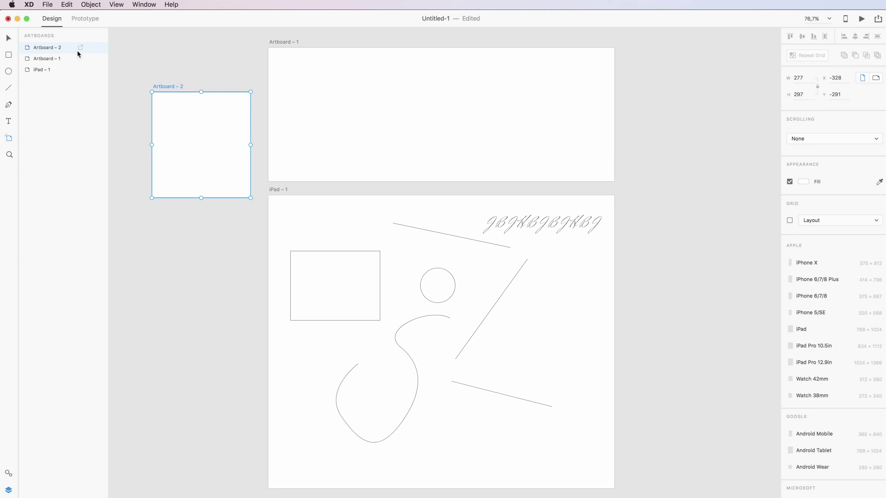
click(111, 62)
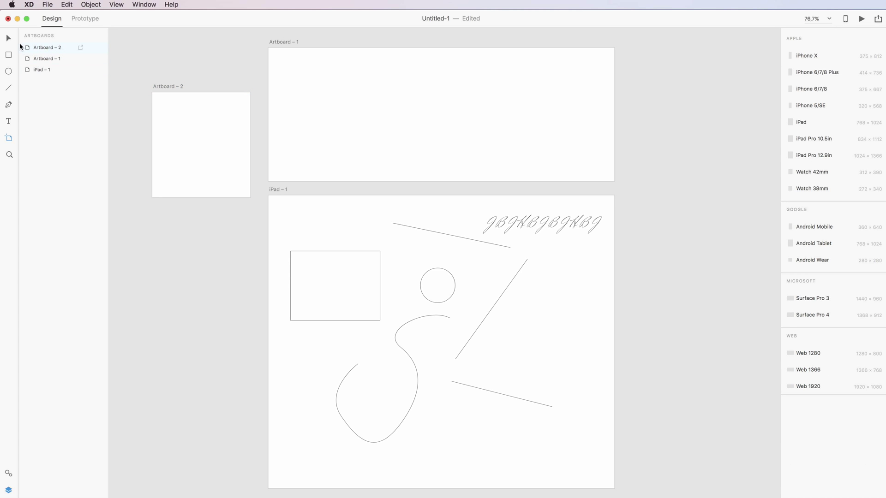
Step: Move Artboard – 2 to the end of the Artboards list
click(12, 39)
click(236, 154)
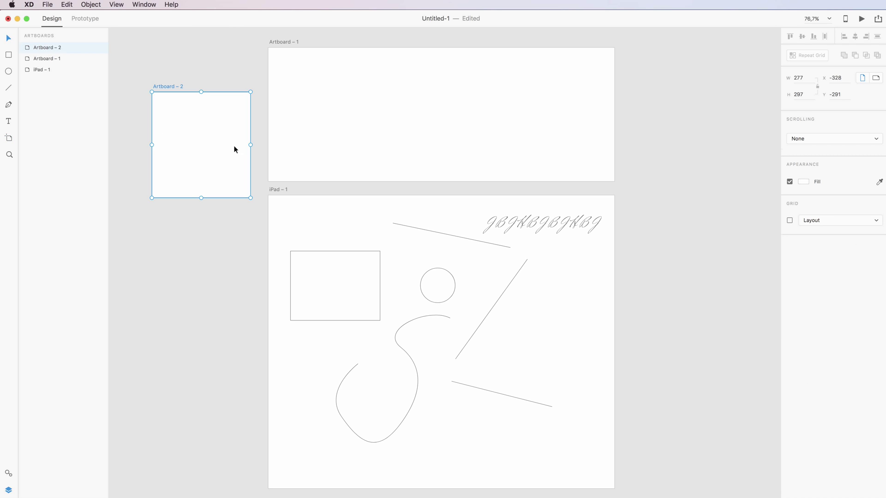
drag(47, 48, 34, 65)
Step: Duplicate Rectangle 1 up and to the right with an Alt-drag
click(255, 174)
click(334, 279)
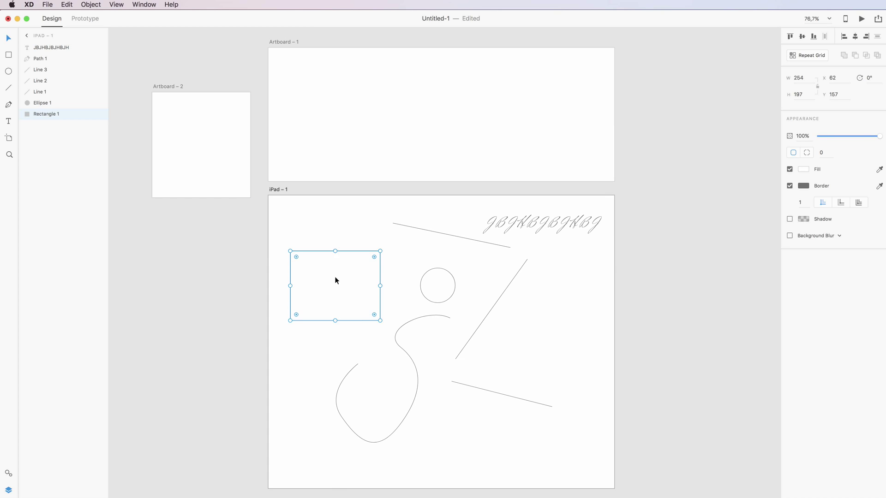
drag(334, 278, 372, 247)
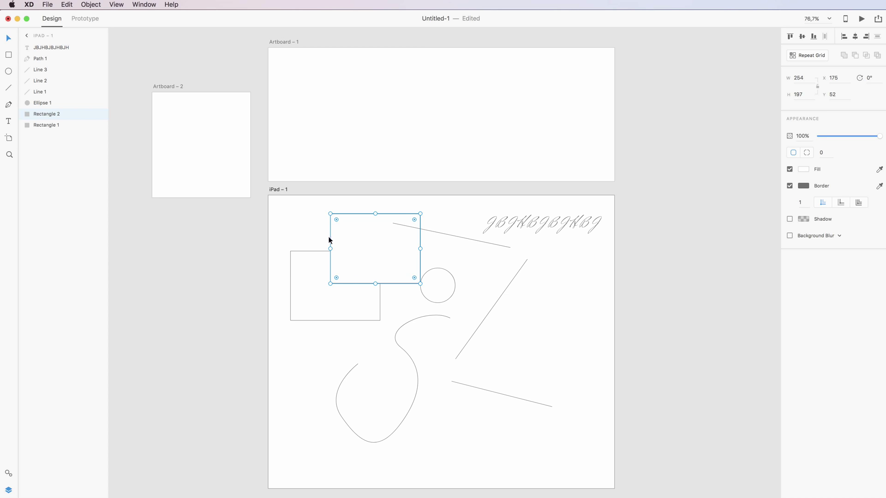
Step: Change the duplicate's fill colour to pink
click(804, 170)
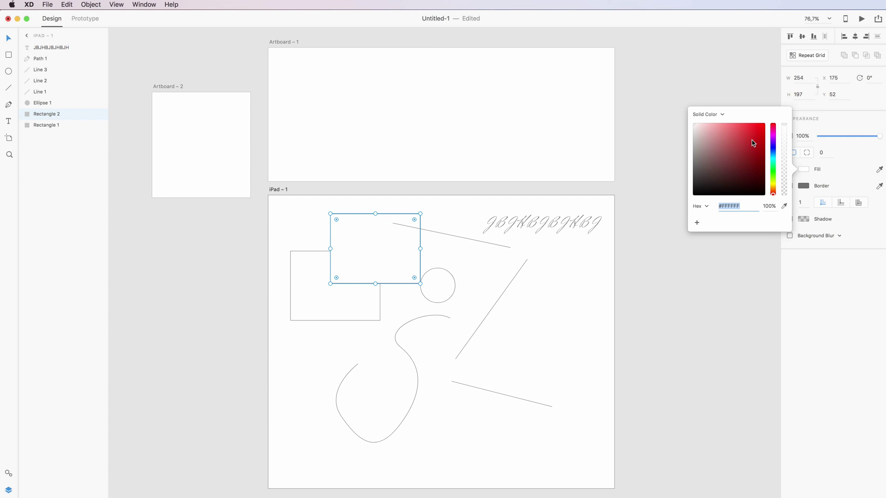
mouse_move(738, 144)
mouse_down()
mouse_move(725, 139)
mouse_move(714, 112)
mouse_move(727, 108)
mouse_up()
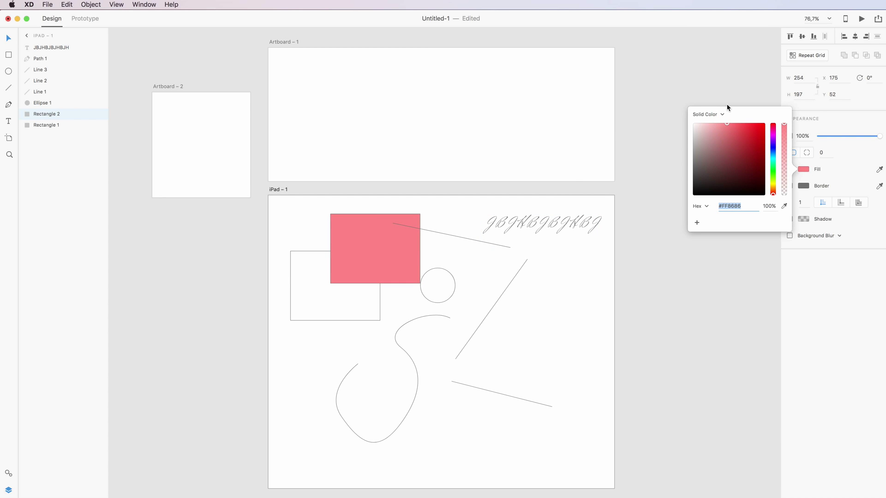
click(581, 249)
Step: Reorder the layers so pink Rectangle 2 stays in front of Rectangle 1
click(352, 242)
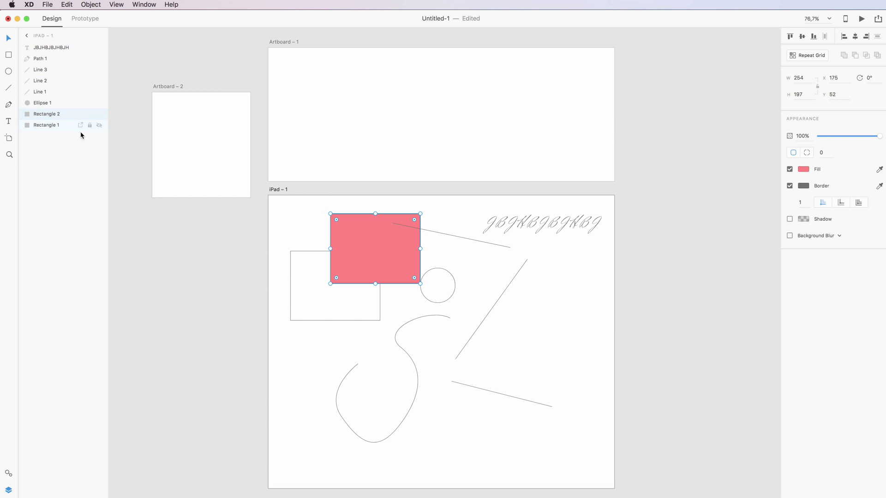
click(305, 285)
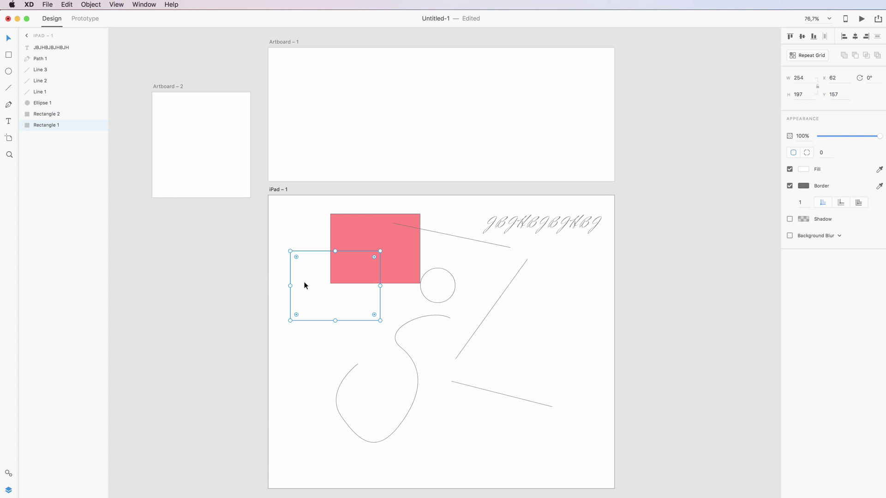
click(385, 230)
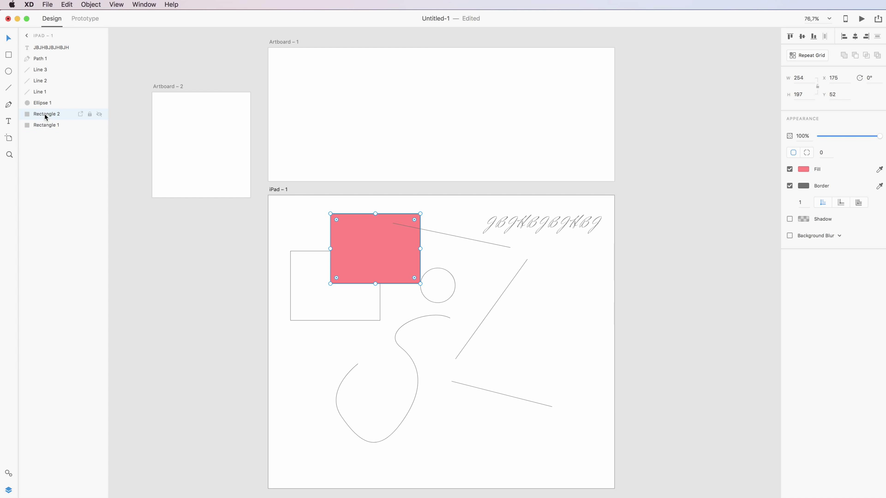
drag(46, 114, 42, 128)
key(Escape)
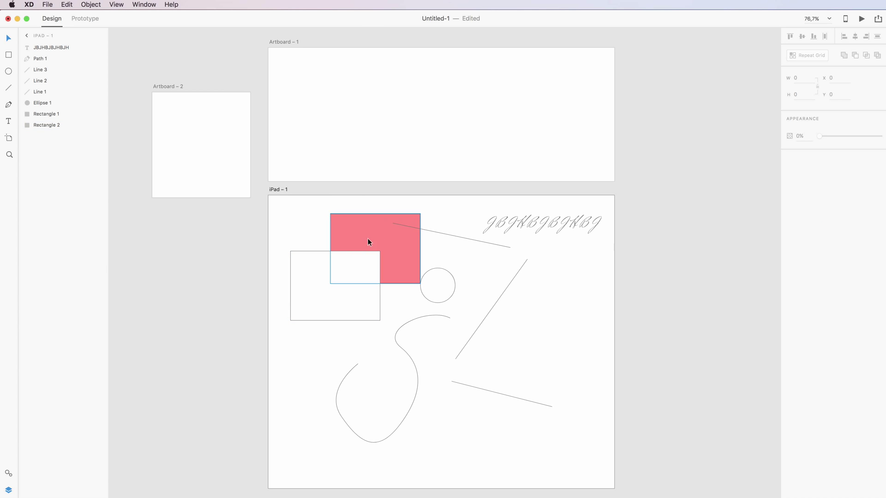
drag(41, 124, 42, 112)
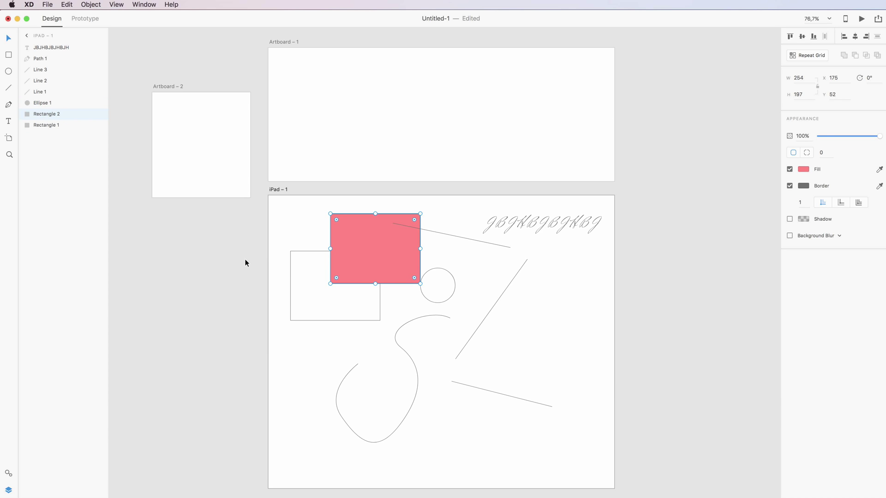
click(300, 227)
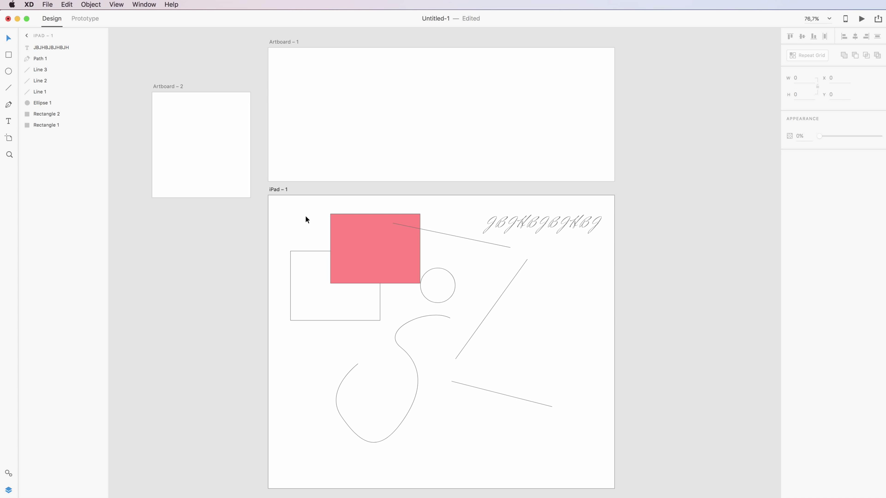
scroll(299, 220, up, 3)
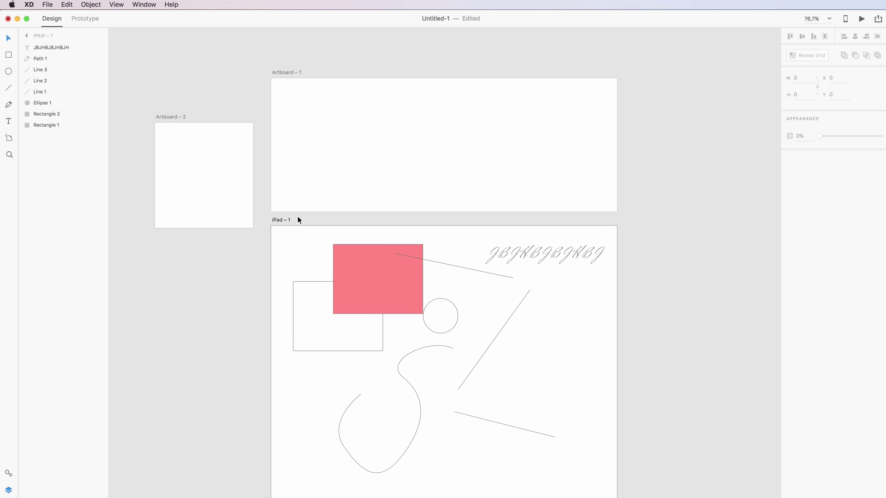
scroll(299, 220, down, 3)
scroll(299, 219, left, 2)
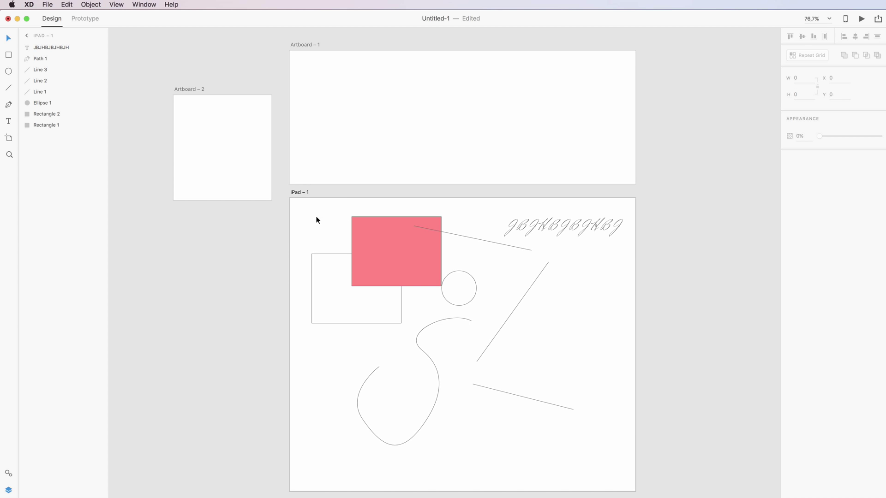
scroll(317, 218, down, 2)
scroll(317, 219, left, 1)
scroll(317, 218, up, 3)
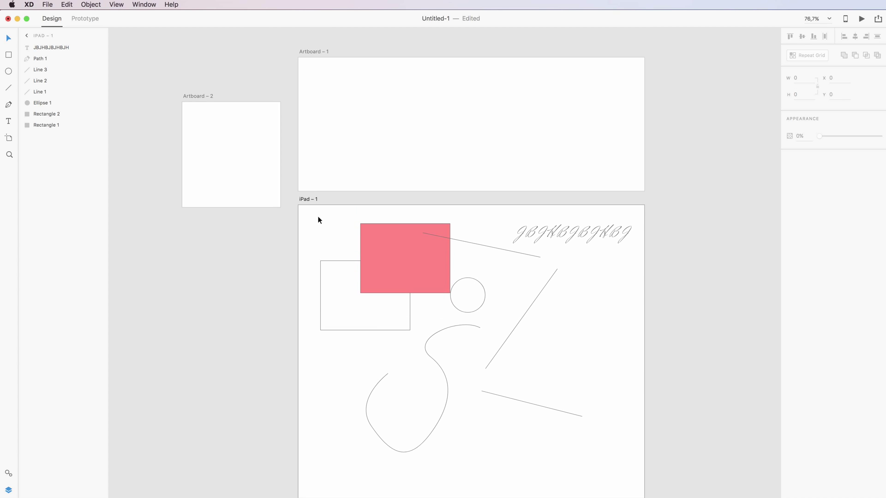
scroll(318, 216, down, 1)
scroll(318, 216, right, 1)
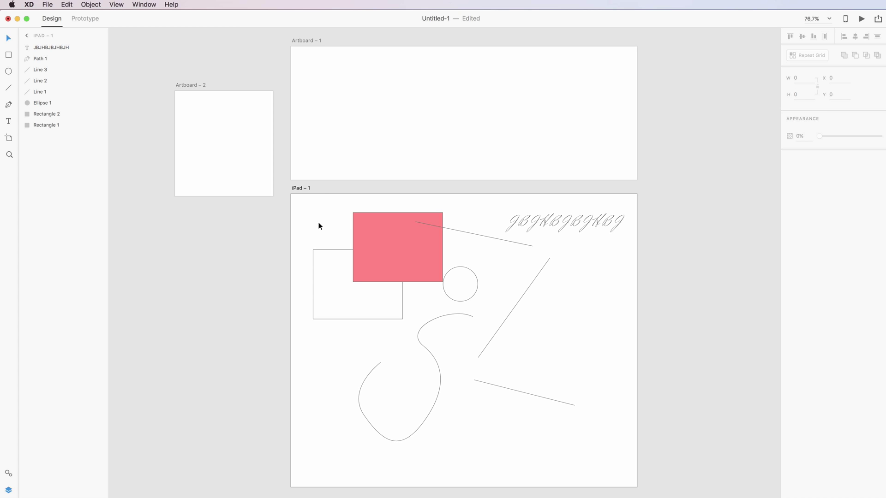